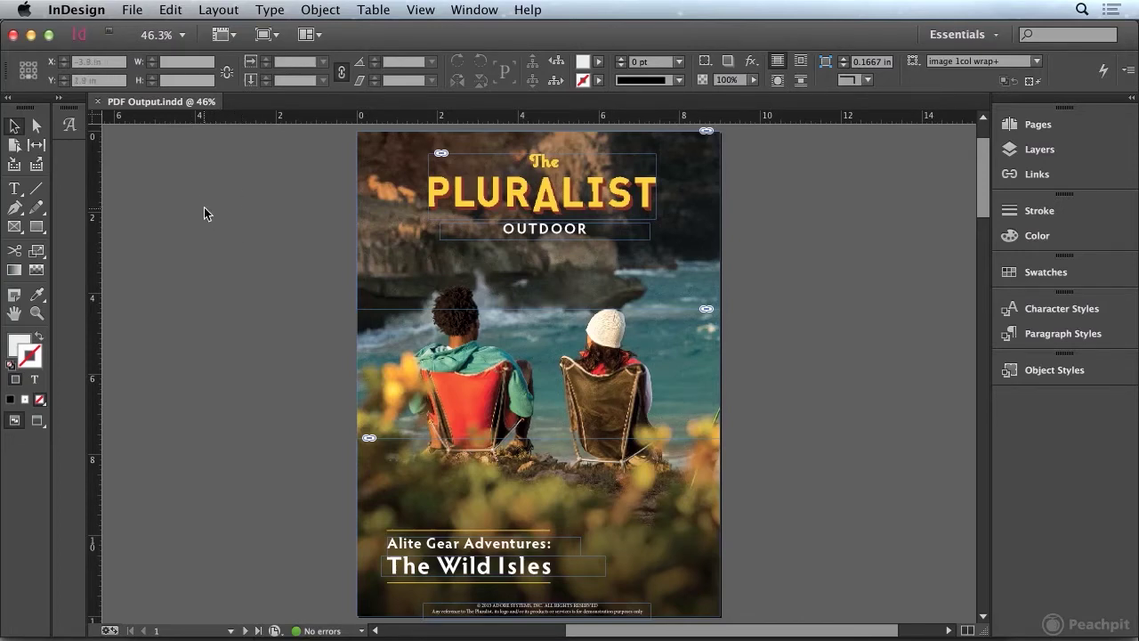
Export the document as PDF Output to the Chapter 15 folder in Adobe PDF (Print) format.
click(135, 13)
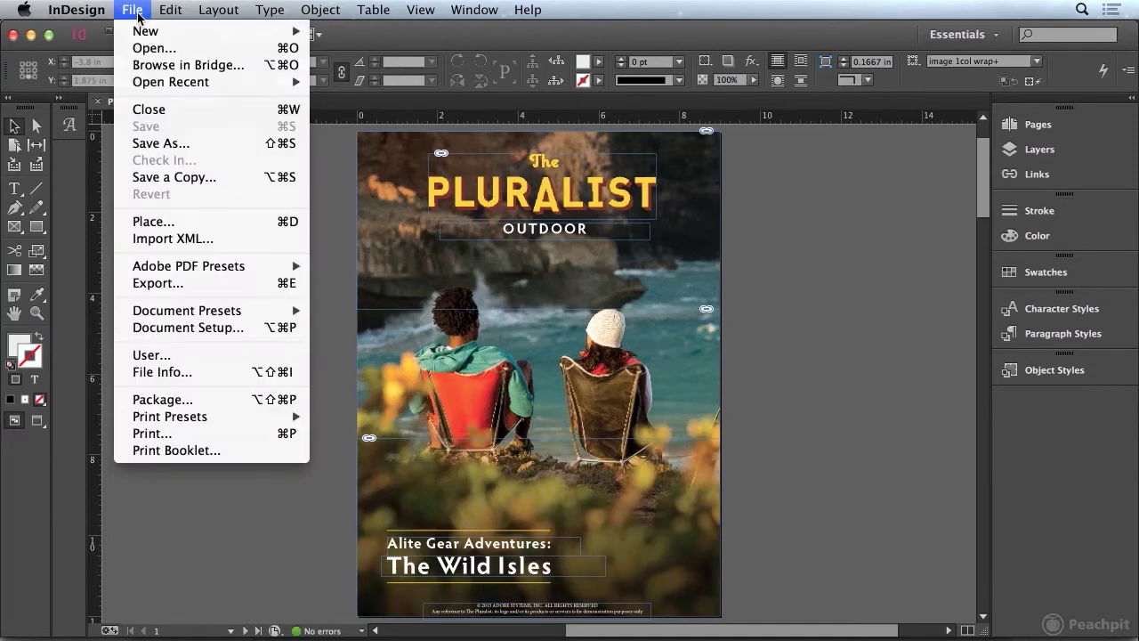
click(180, 283)
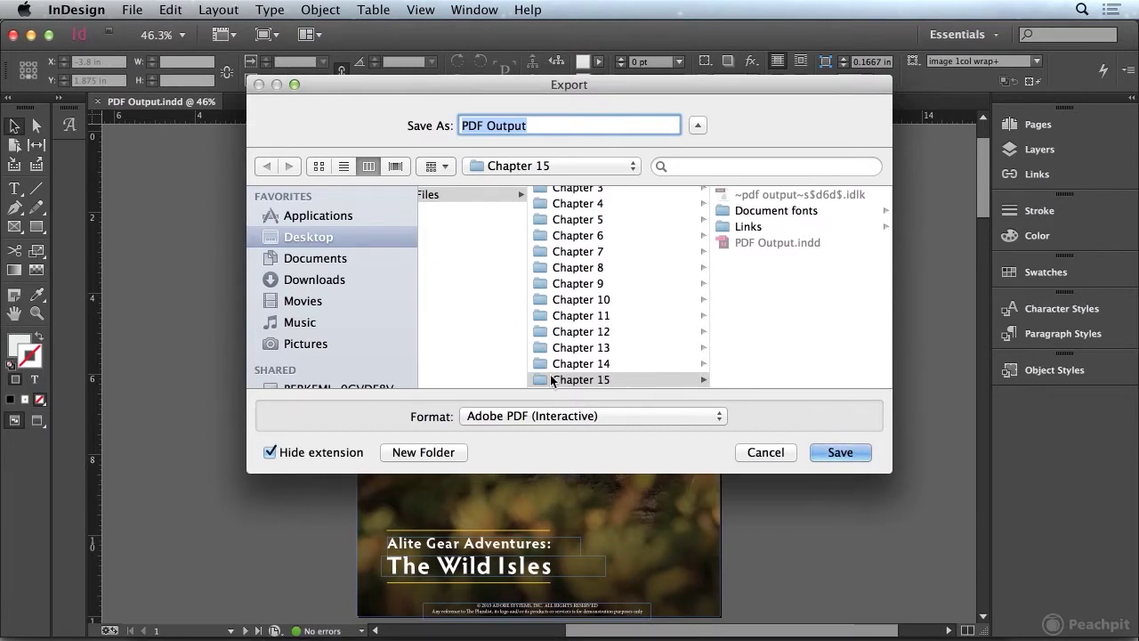
click(579, 381)
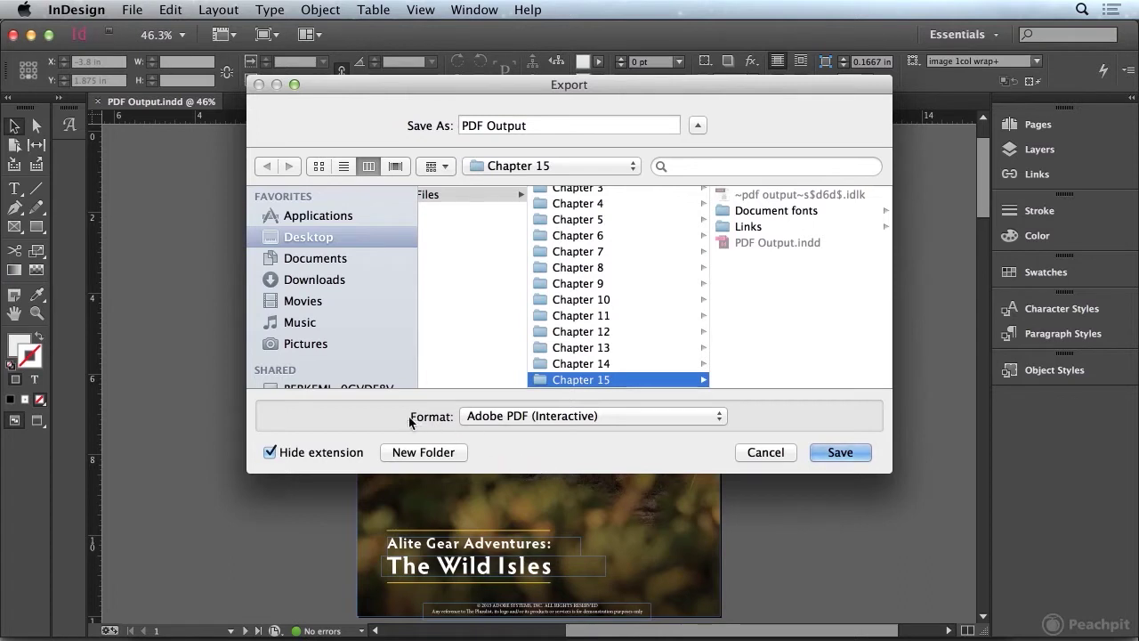
click(685, 416)
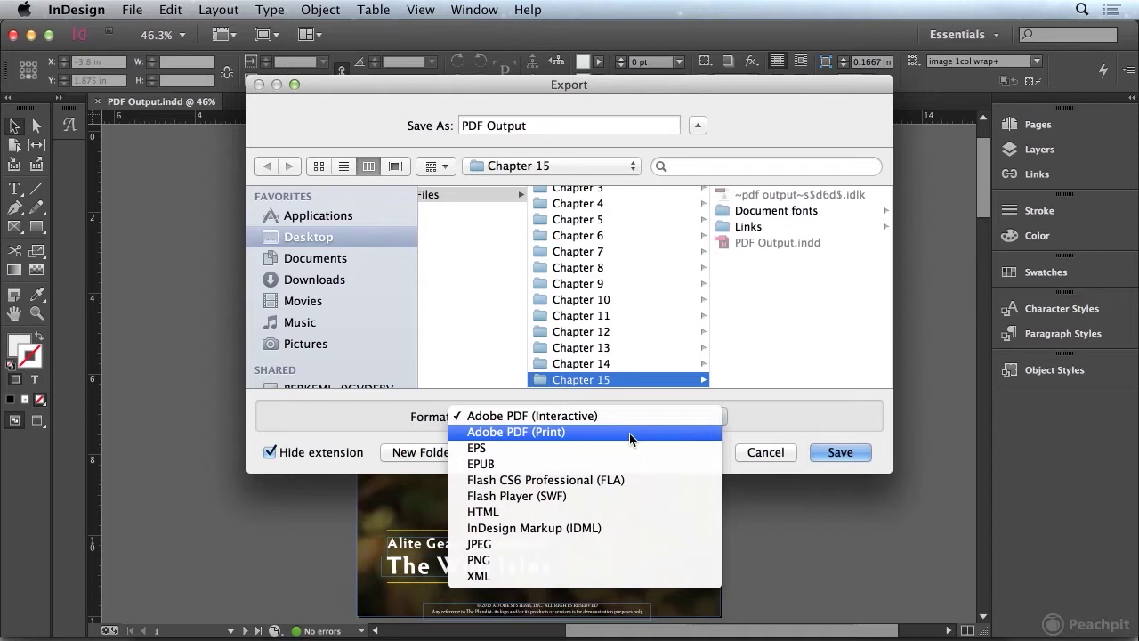
click(501, 432)
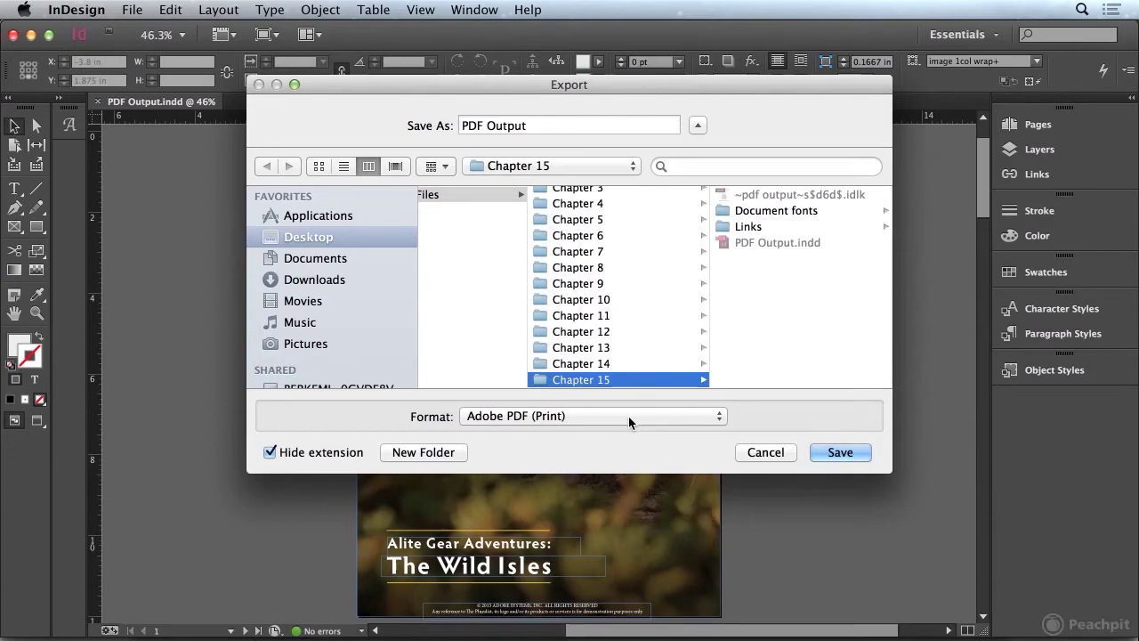
Load the unmodified [High Quality Print] preset and check its Compression settings (color images at 300 ppi).
click(840, 453)
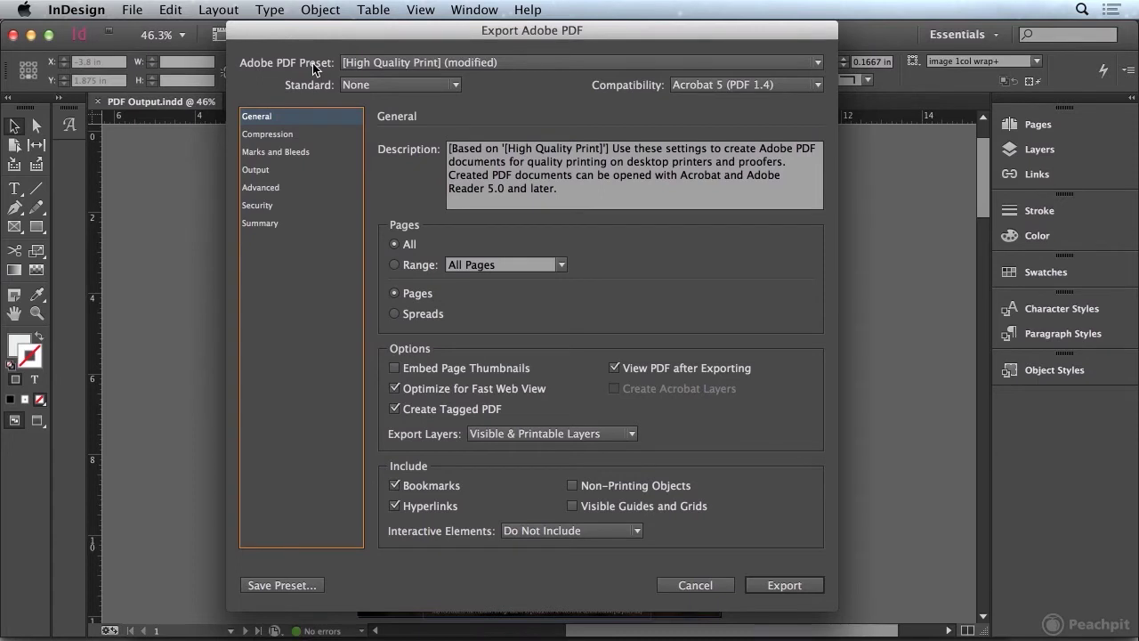
click(552, 62)
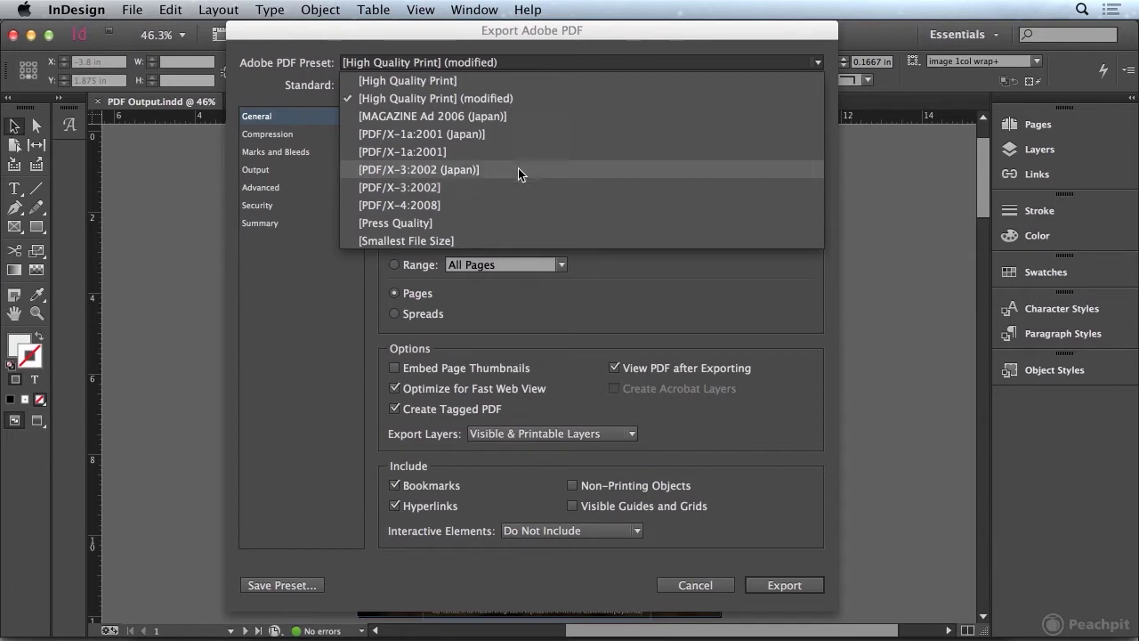
click(431, 81)
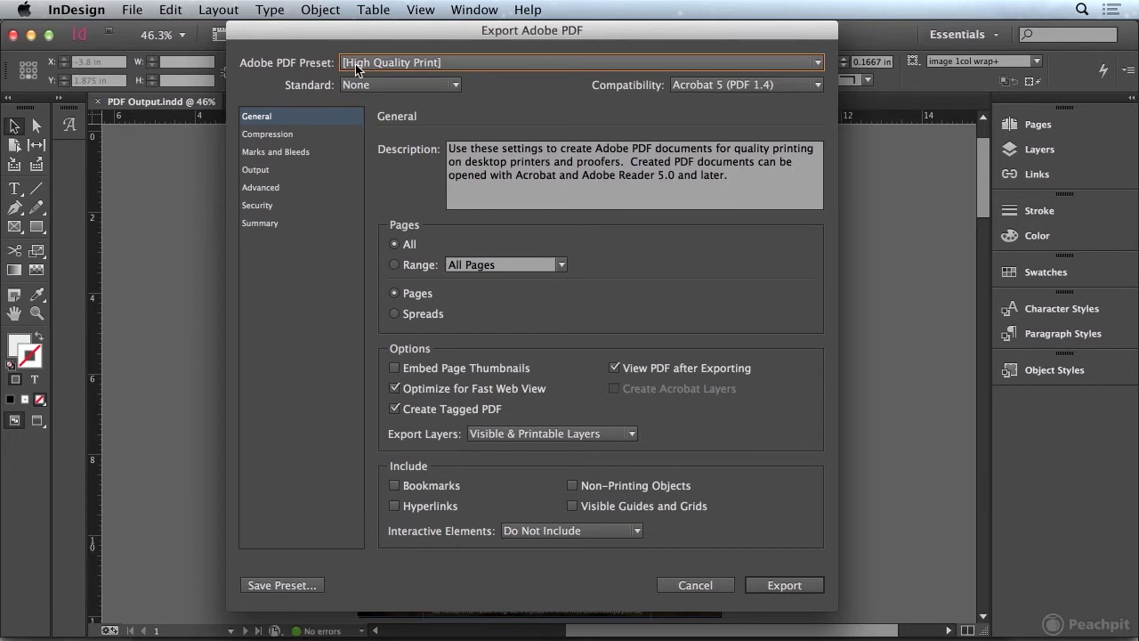
click(274, 134)
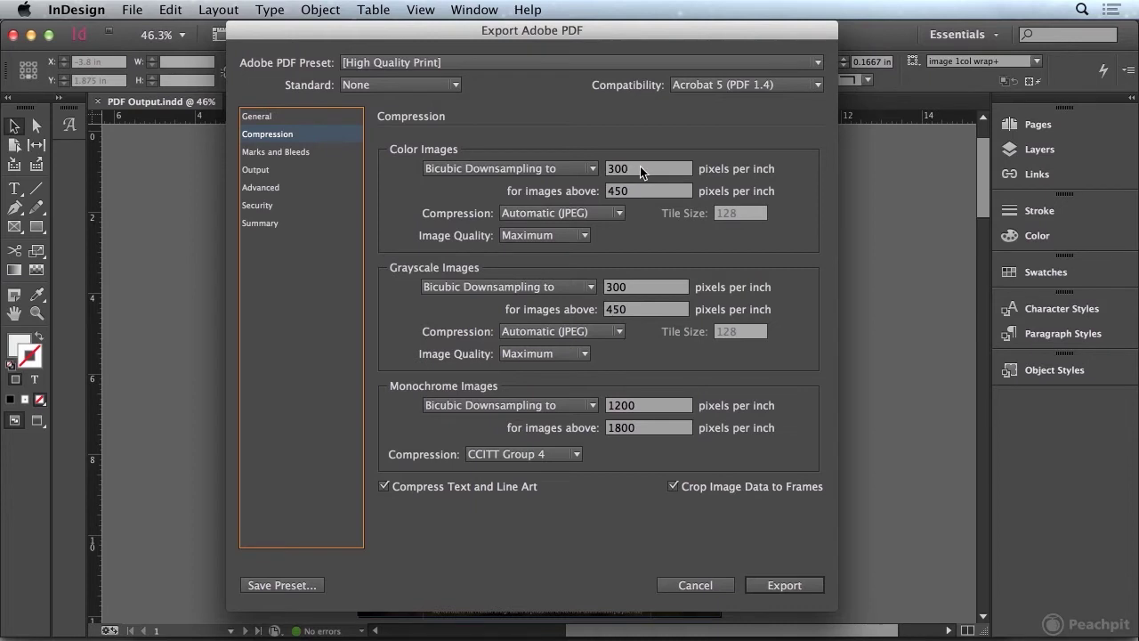
Review the Marks and Bleeds, Output and Advanced panels, then return to General.
click(251, 152)
click(254, 171)
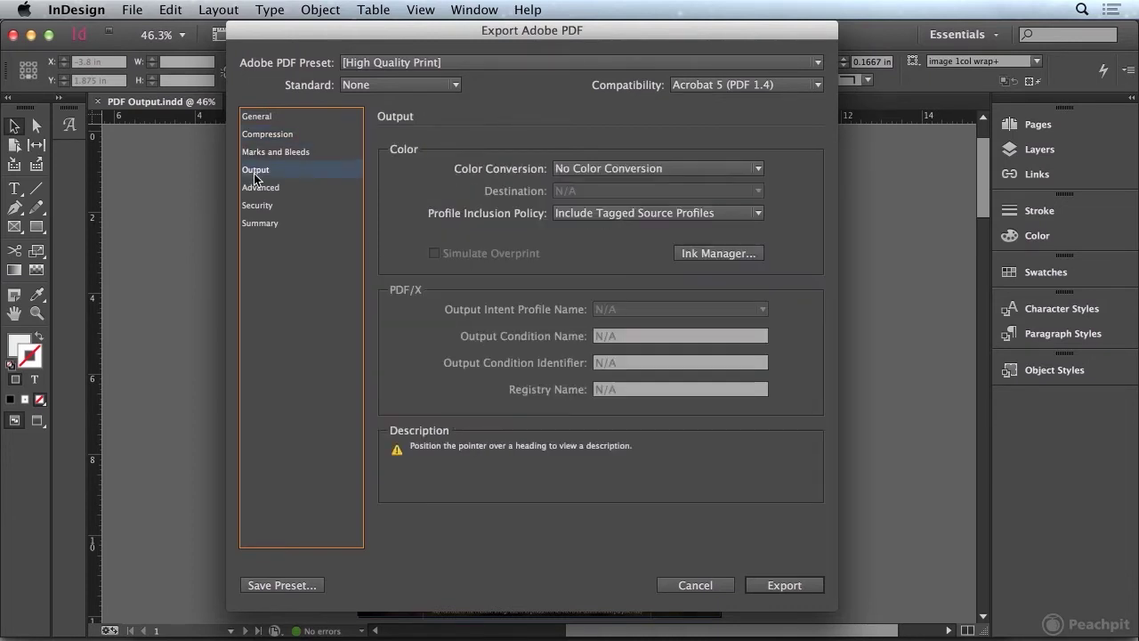
mouse_move(510, 175)
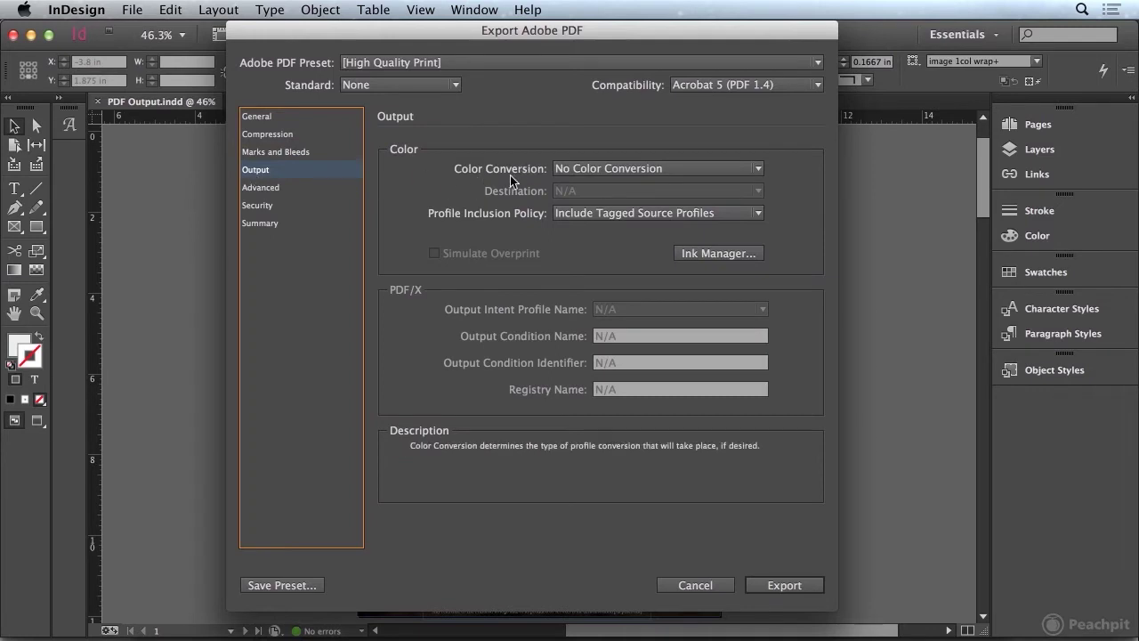
click(274, 190)
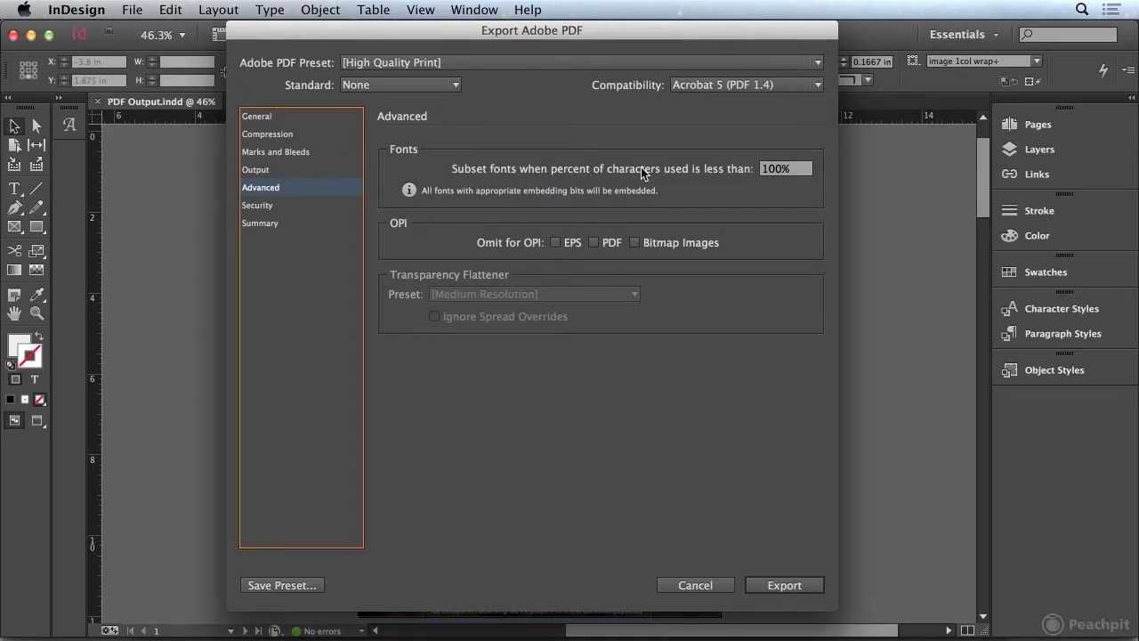
click(265, 153)
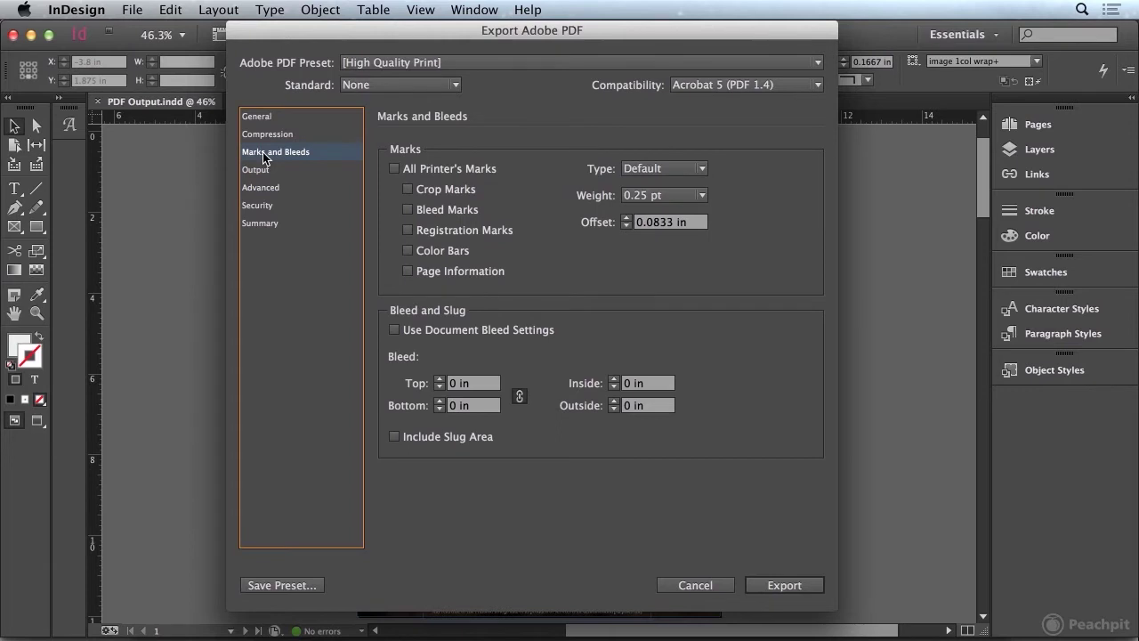
click(263, 119)
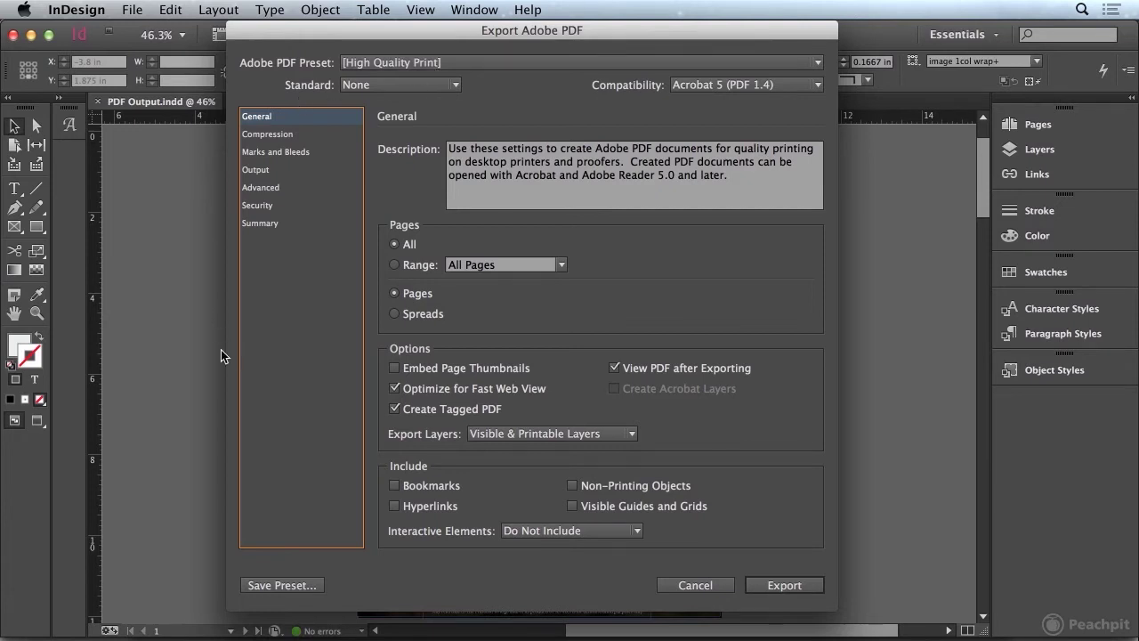
Turn on Hyperlinks and set Color and Grayscale downsampling thresholds to images above 350 ppi.
click(394, 506)
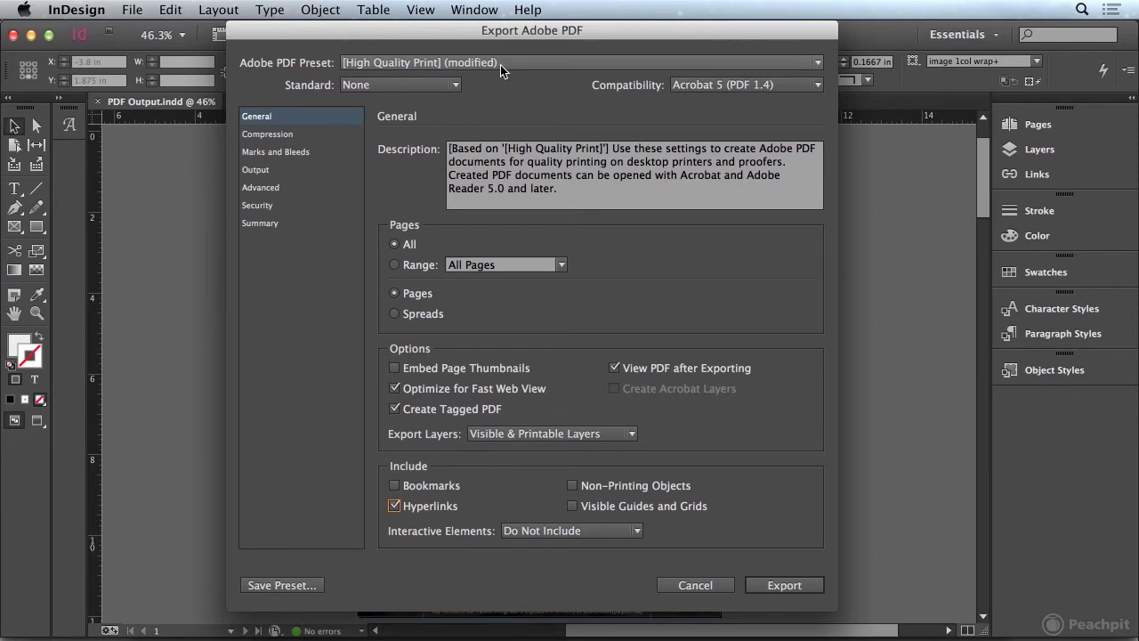
click(268, 137)
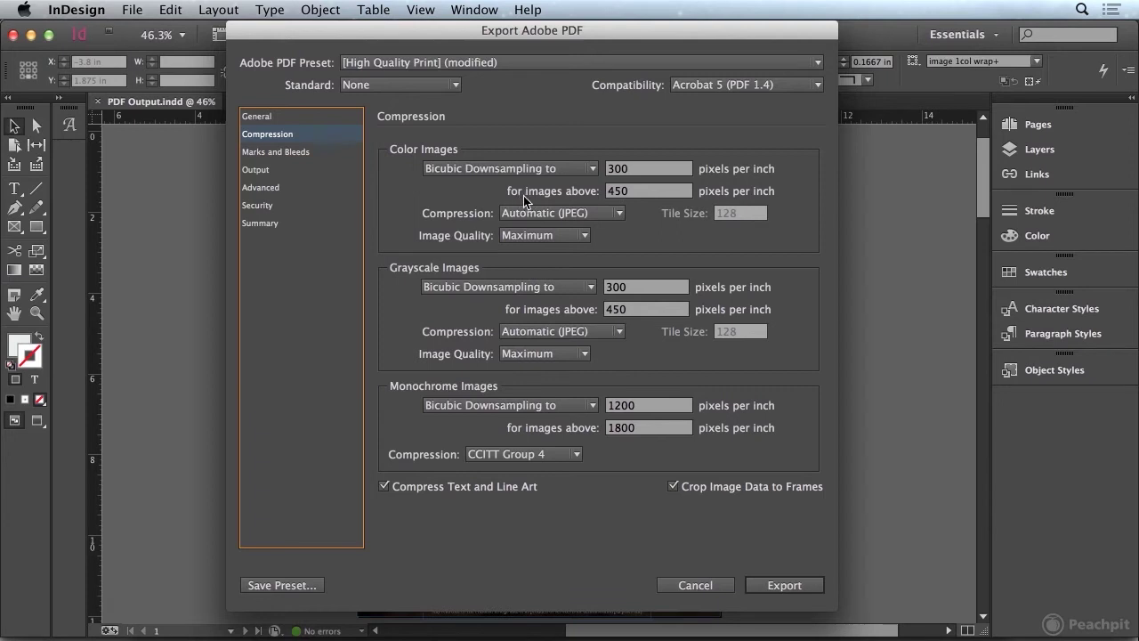
click(627, 191)
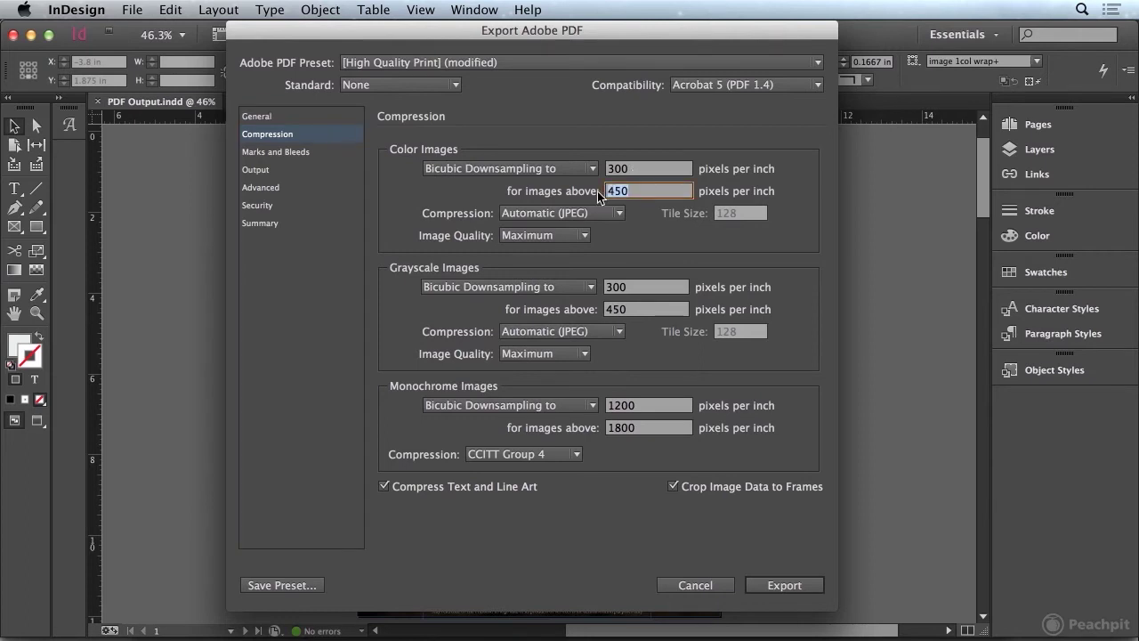
text(350)
key(Tab)
click(641, 313)
text(350)
key(Tab)
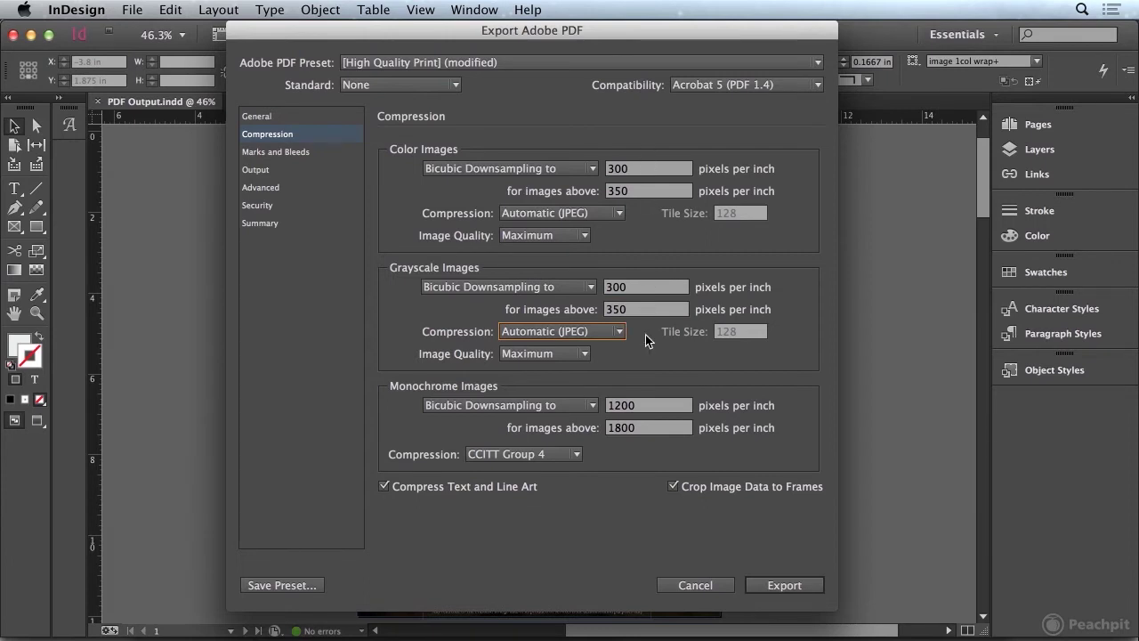
Save the current export settings as a preset named 'LBV PDF Output'.
click(278, 585)
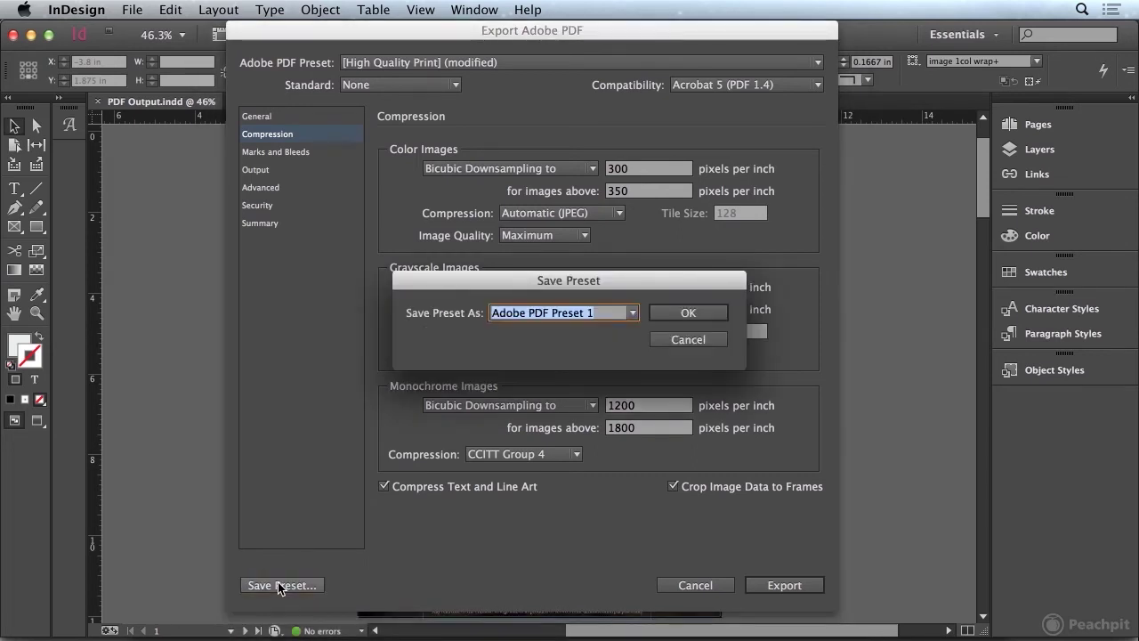
key(BackSpace)
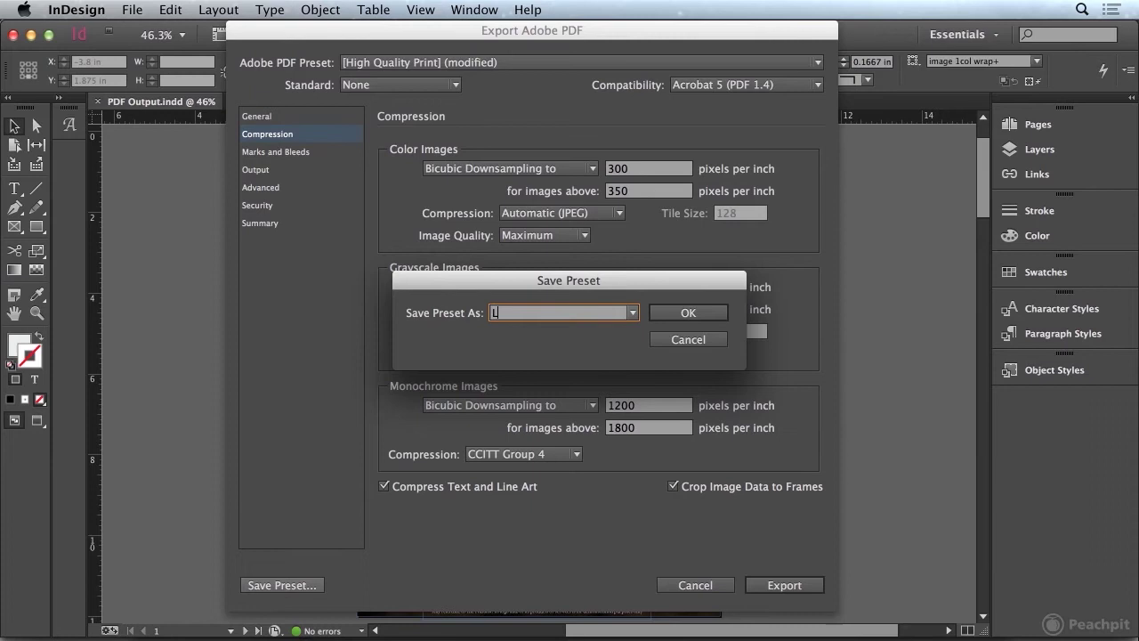
text(LBV PDF Output)
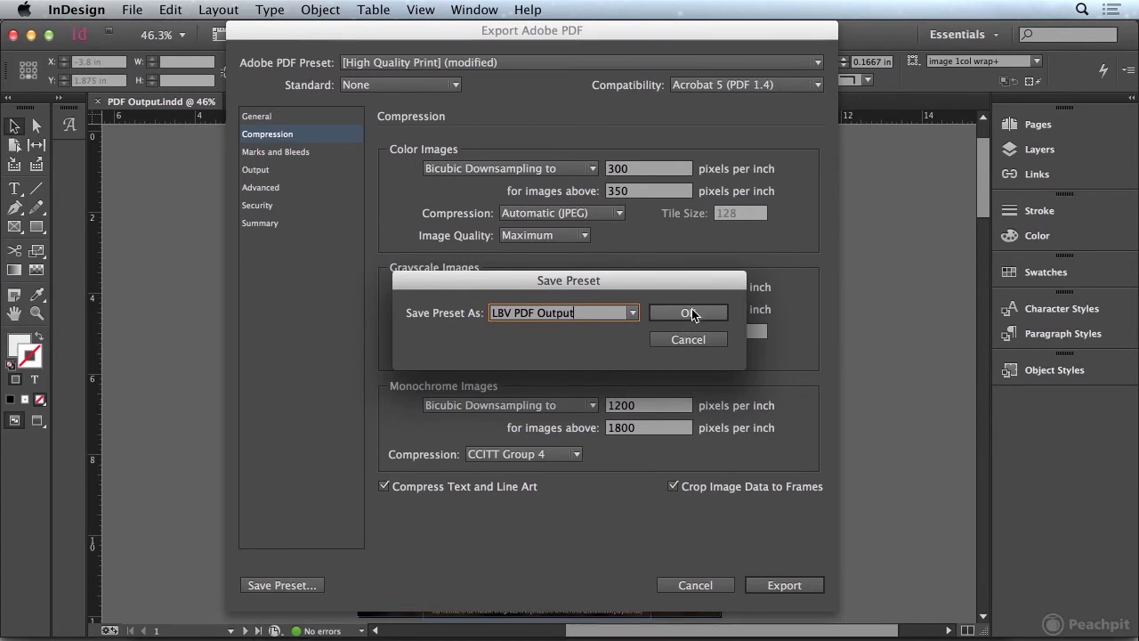
click(692, 313)
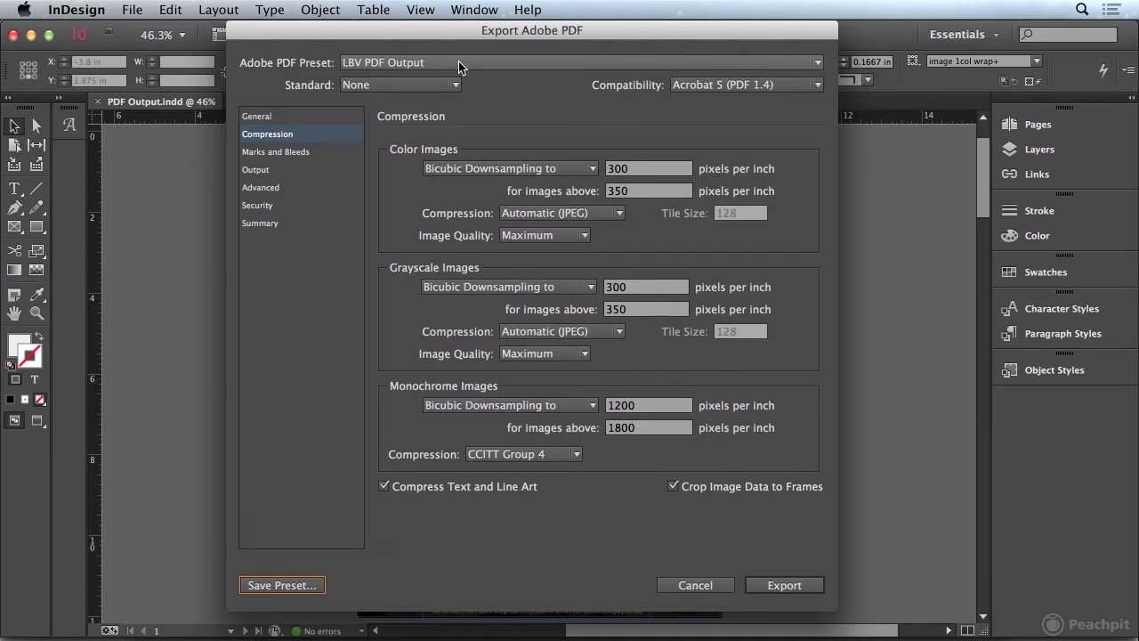
Switch to the [PDF/X-4:2008] preset and export PDF Output.pdf.
click(485, 63)
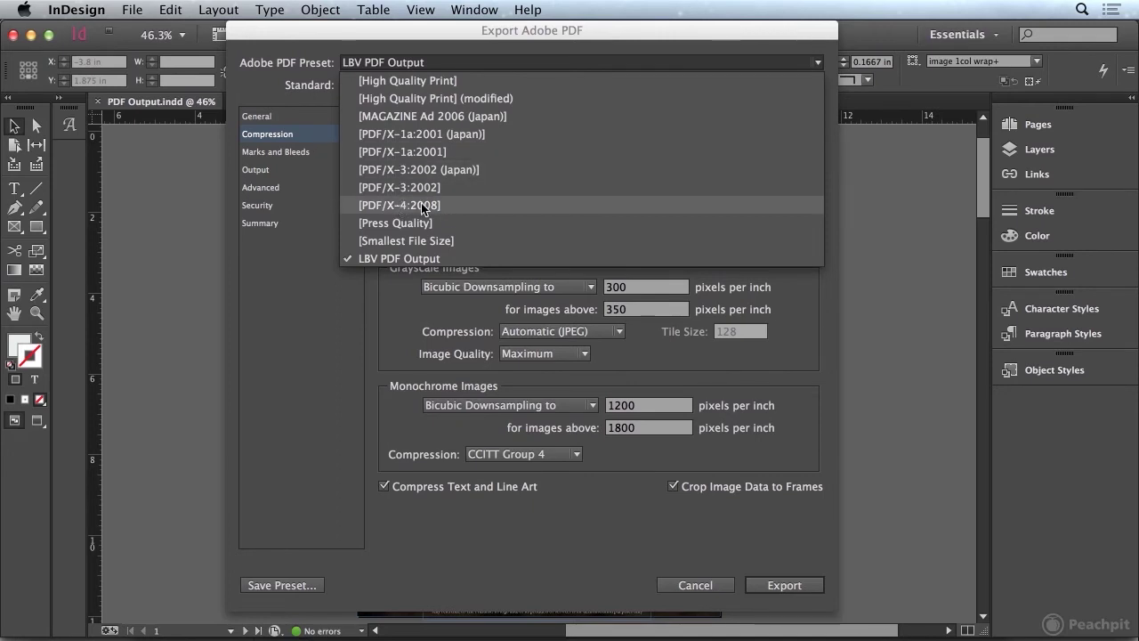
click(393, 203)
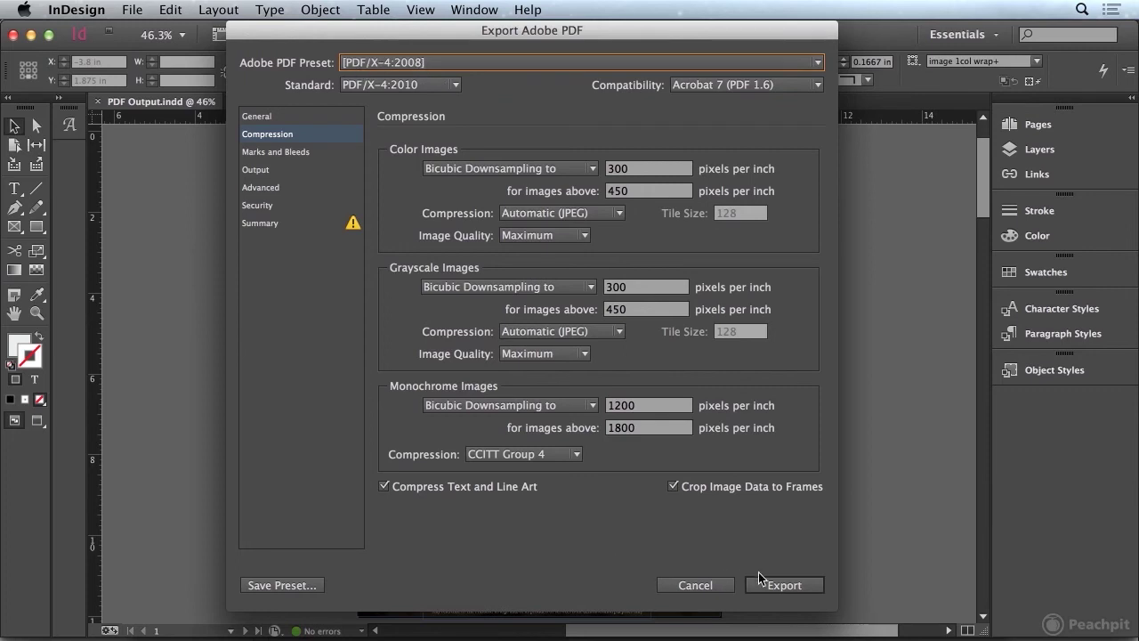
click(784, 585)
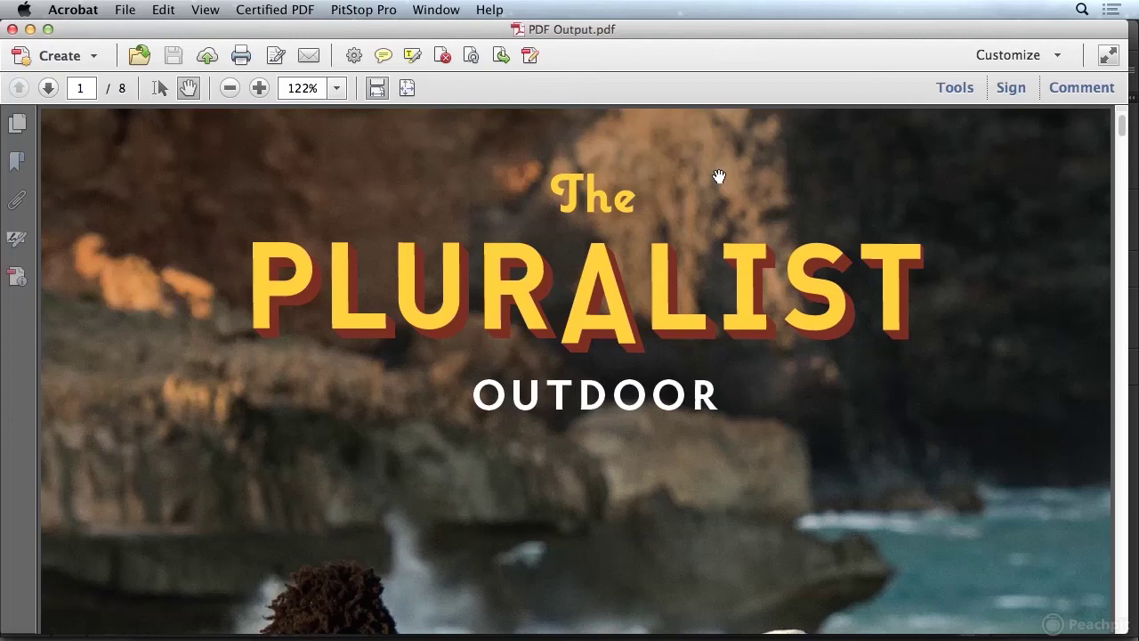
Fit the page in view and page through PDF Output.pdf from the cover to page 8.
key(super+0)
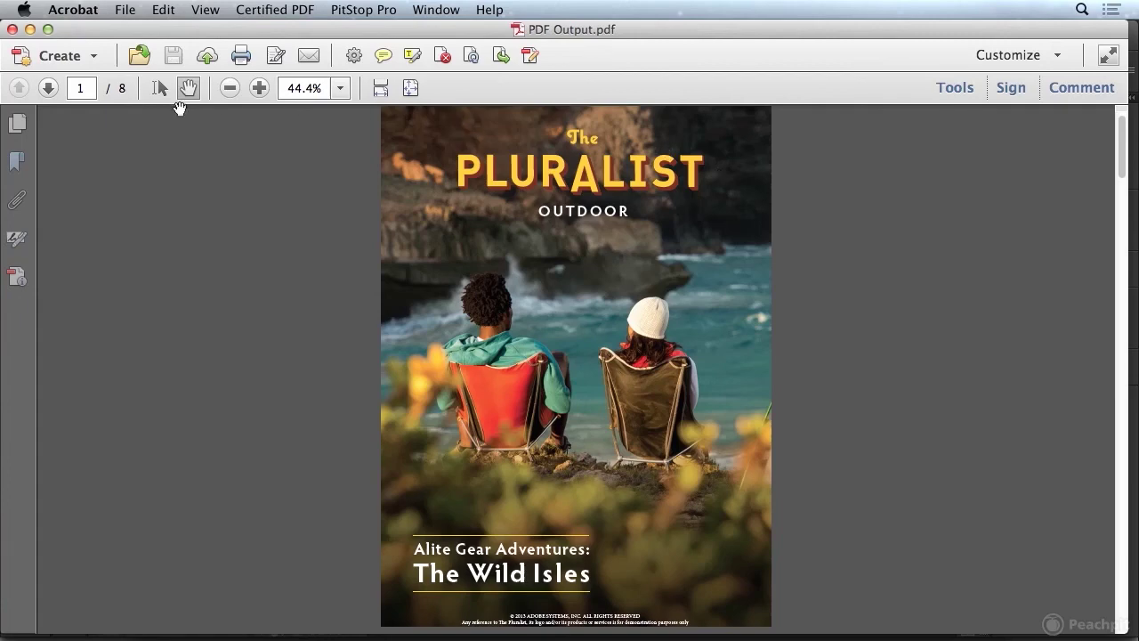
click(49, 91)
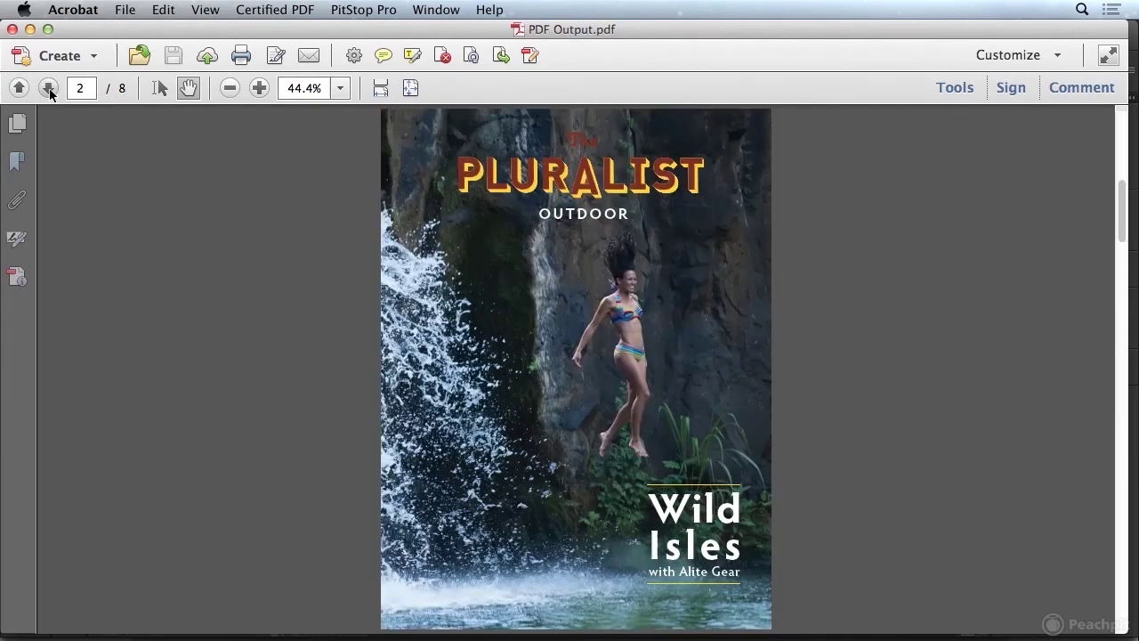
click(49, 92)
click(49, 91)
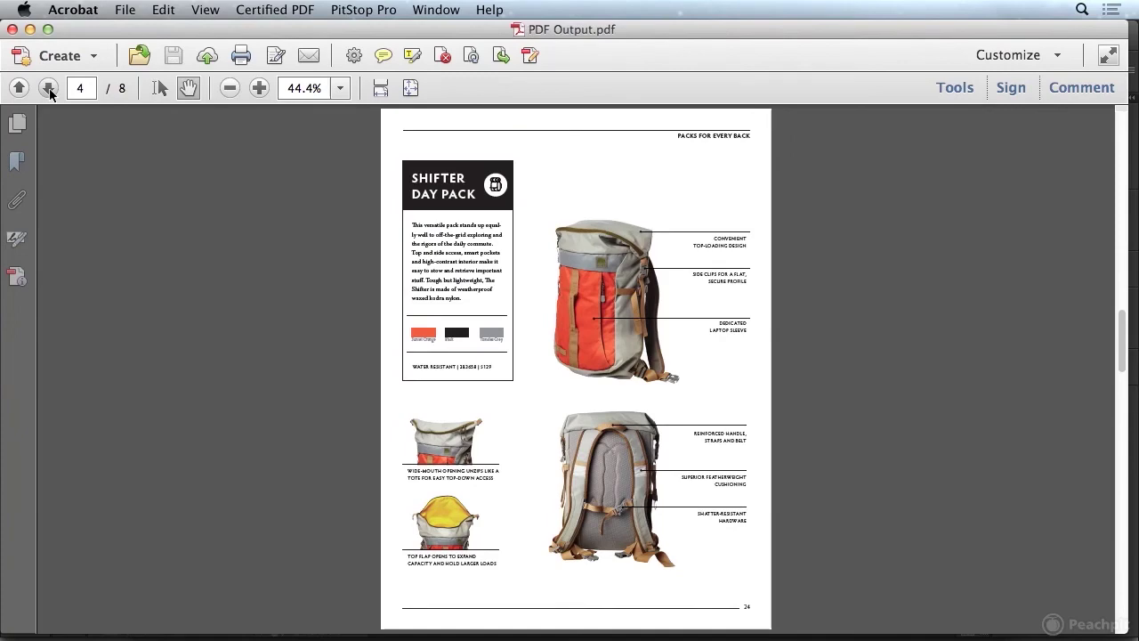
click(48, 92)
click(49, 91)
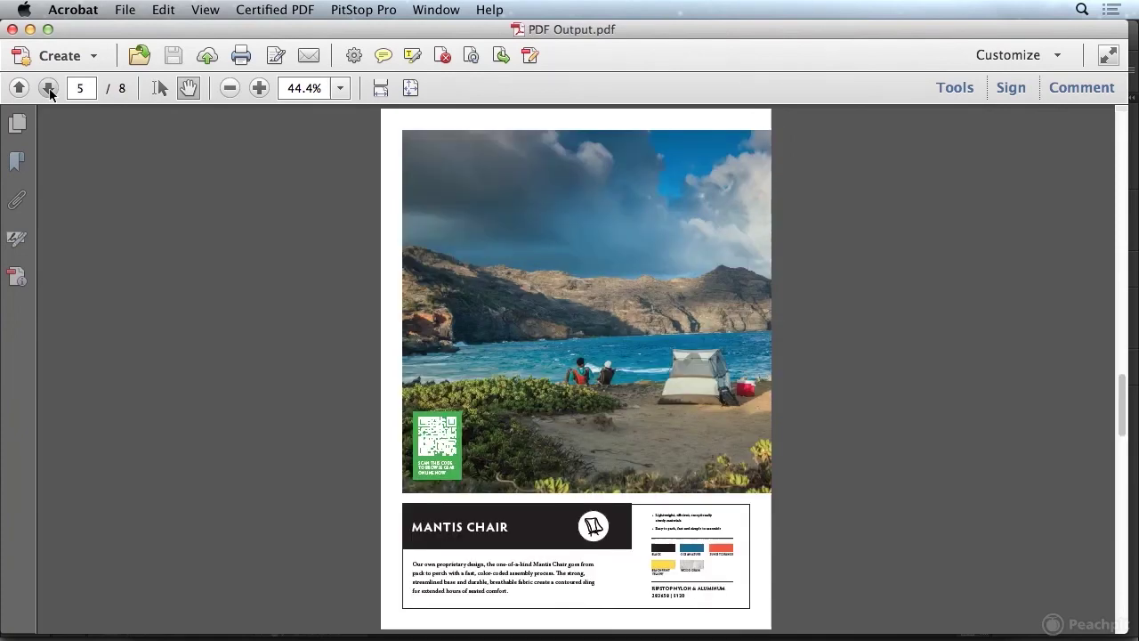
click(49, 91)
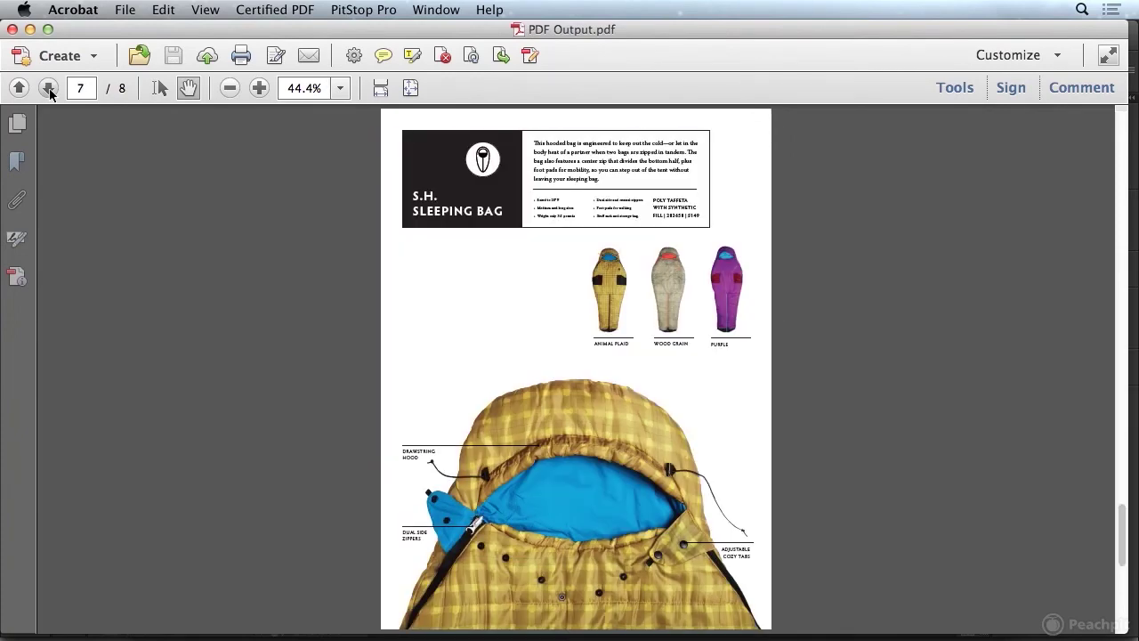
click(49, 92)
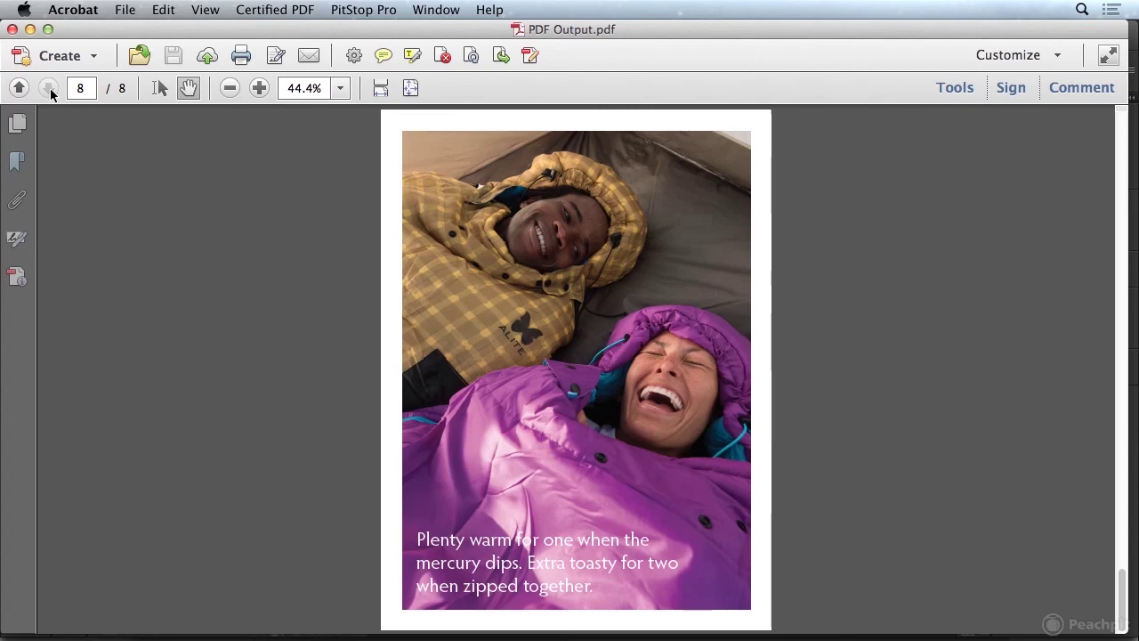